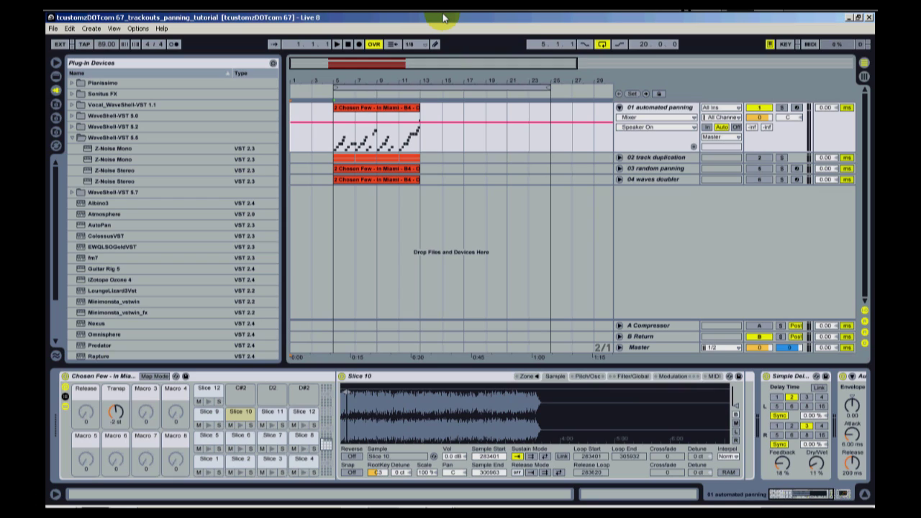
Step: Start playback to hear the drum loop on the 01 automated panning track
{"action": "key", "text": "space"}
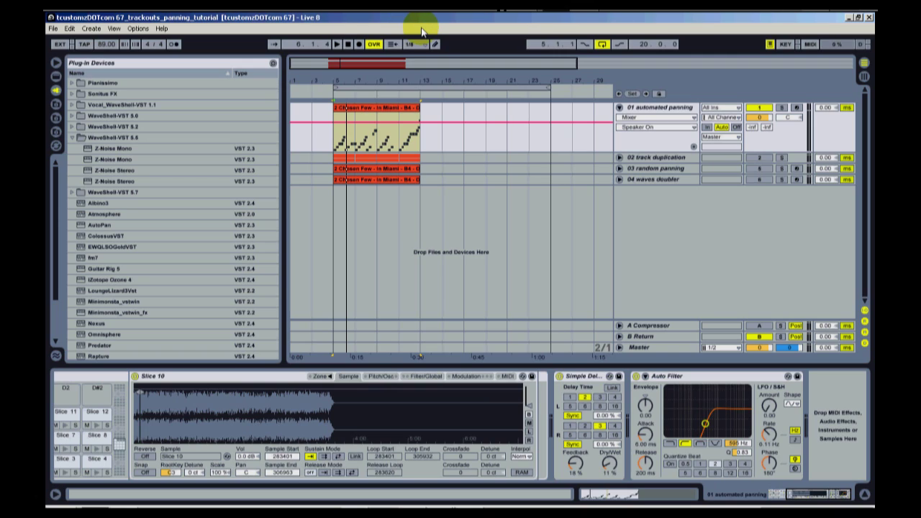
{"action": "left_click", "coordinate": [337, 44]}
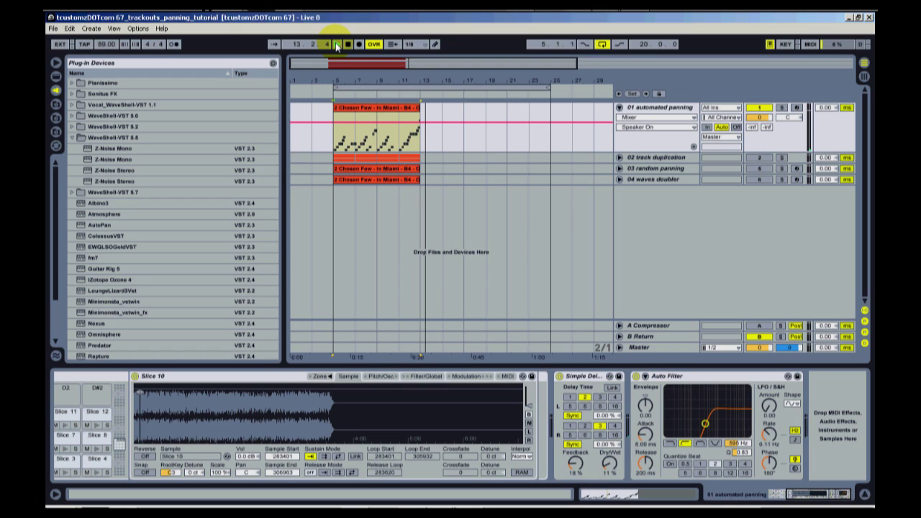
{"action": "left_click", "coordinate": [349, 45]}
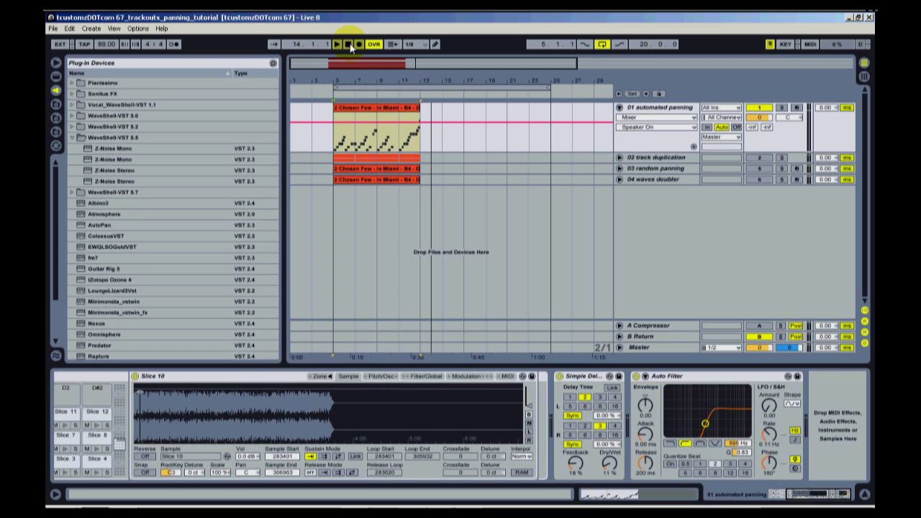
Step: Add Auto Pan to track 01 and set its amount to about 38.9% and rate to 0.38 Hz
{"action": "left_click", "coordinate": [56, 77]}
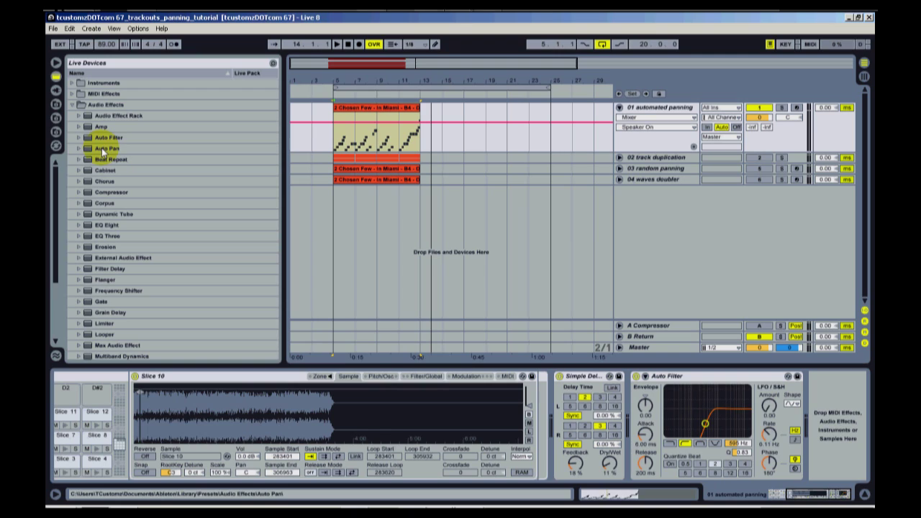
{"action": "left_click_drag", "start_coordinate": [105, 150], "coordinate": [646, 124]}
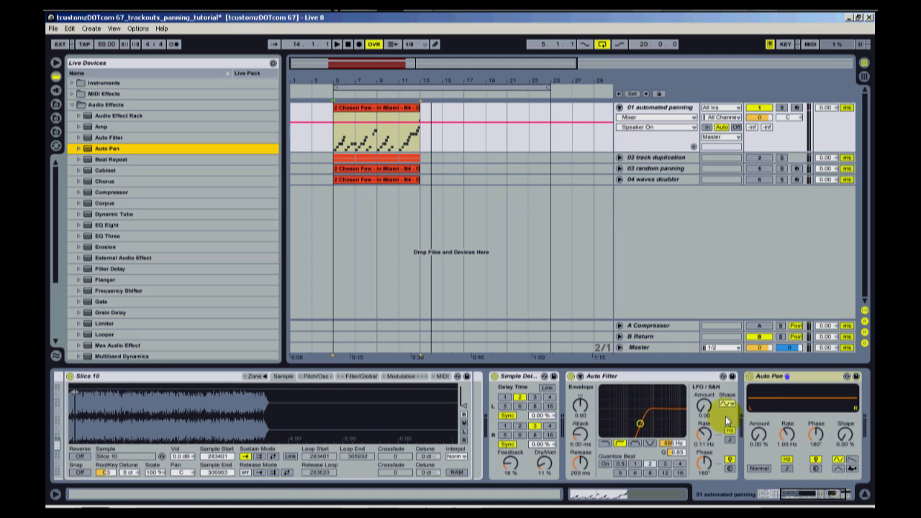
{"action": "left_click", "coordinate": [761, 436]}
{"action": "left_click_drag", "start_coordinate": [760, 437], "coordinate": [761, 437]}
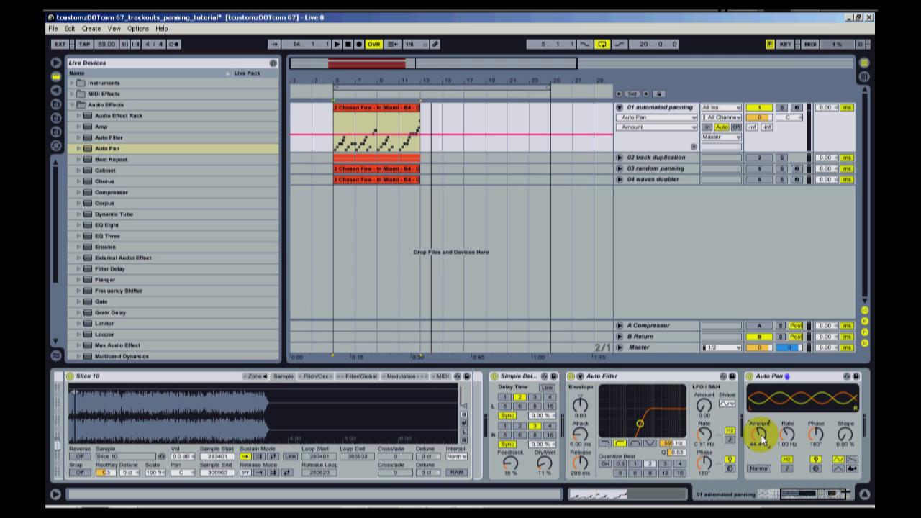
{"action": "left_click", "coordinate": [786, 444]}
{"action": "mouse_move", "coordinate": [761, 434]}
{"action": "left_mouse_down"}
{"action": "mouse_move", "coordinate": [787, 436]}
{"action": "mouse_move", "coordinate": [761, 434]}
{"action": "left_mouse_up"}
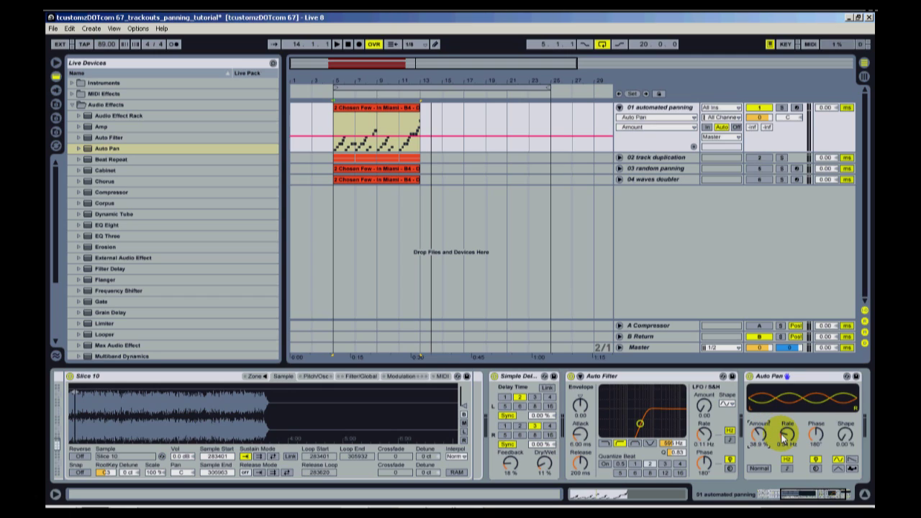
{"action": "left_click", "coordinate": [786, 435]}
{"action": "left_click_drag", "start_coordinate": [786, 436], "coordinate": [785, 438]}
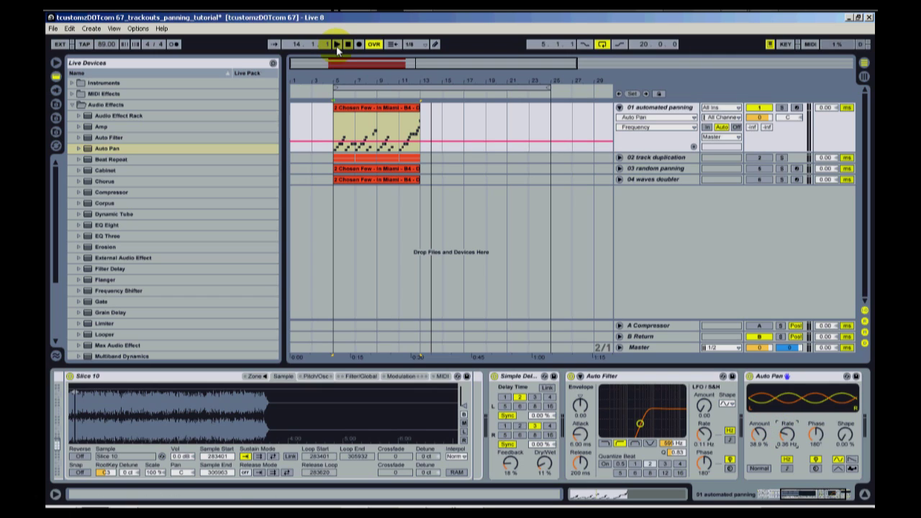
Step: Play the loop to hear the Auto Pan panning, then stop playback
{"action": "left_click", "coordinate": [336, 46]}
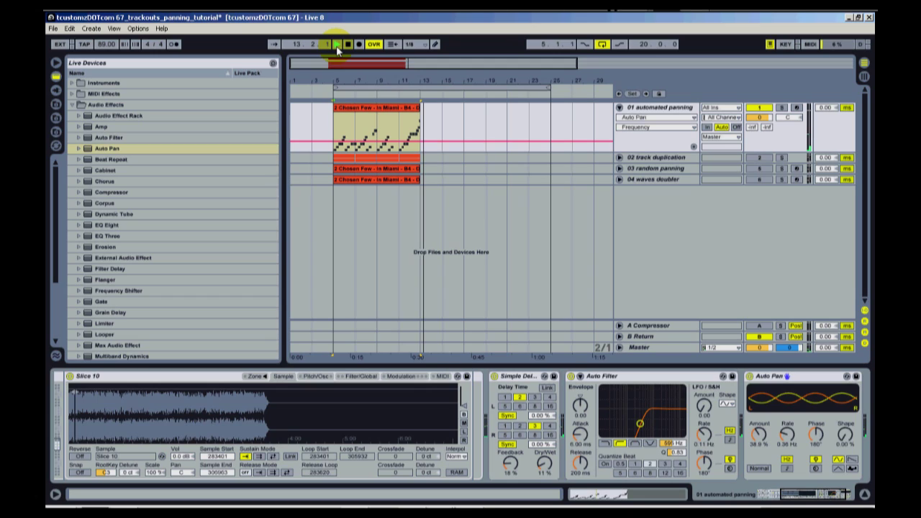
{"action": "left_click", "coordinate": [349, 46]}
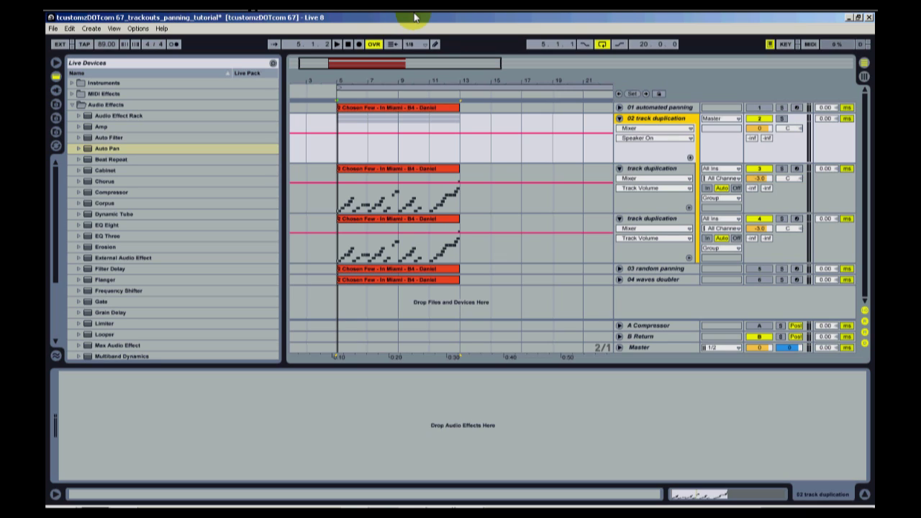
Step: Pan the first duplicate track to 50L and the second duplicate track to 50R
{"action": "left_click", "coordinate": [402, 185]}
{"action": "left_click", "coordinate": [471, 177]}
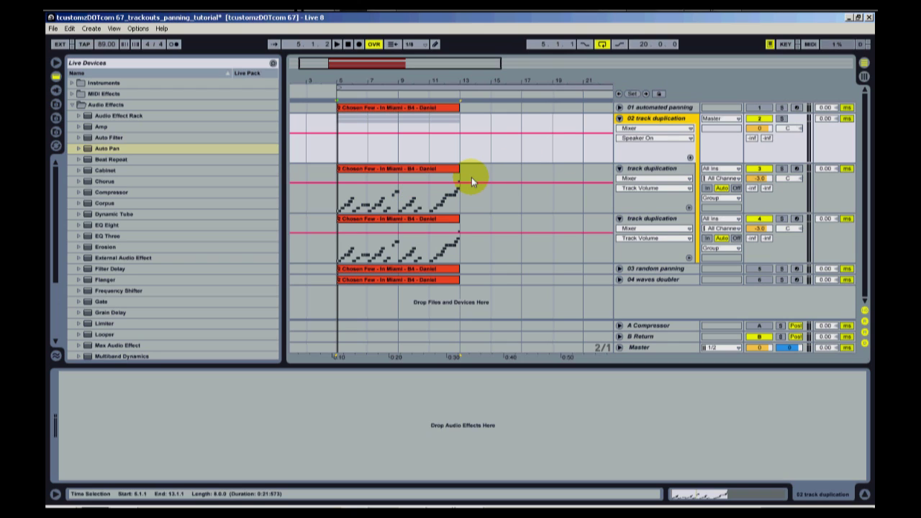
{"action": "left_click", "coordinate": [651, 121]}
{"action": "left_click", "coordinate": [649, 176]}
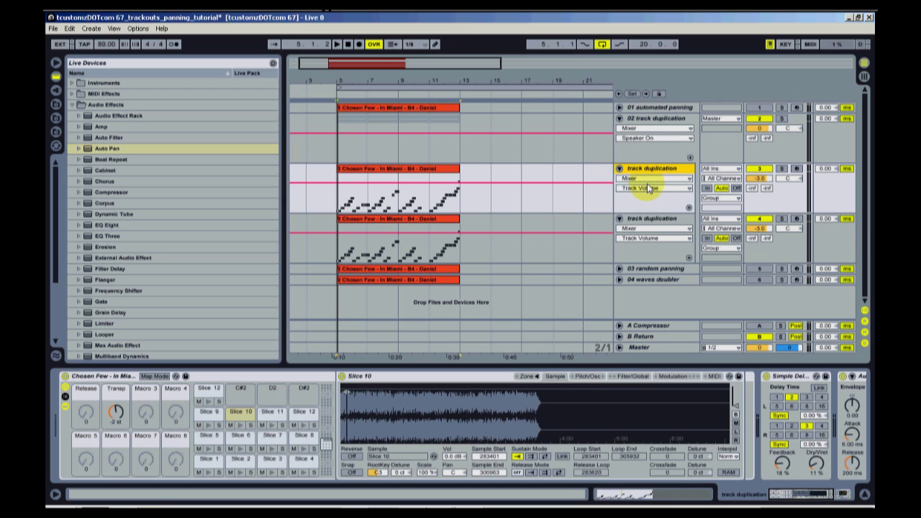
{"action": "left_click", "coordinate": [650, 220]}
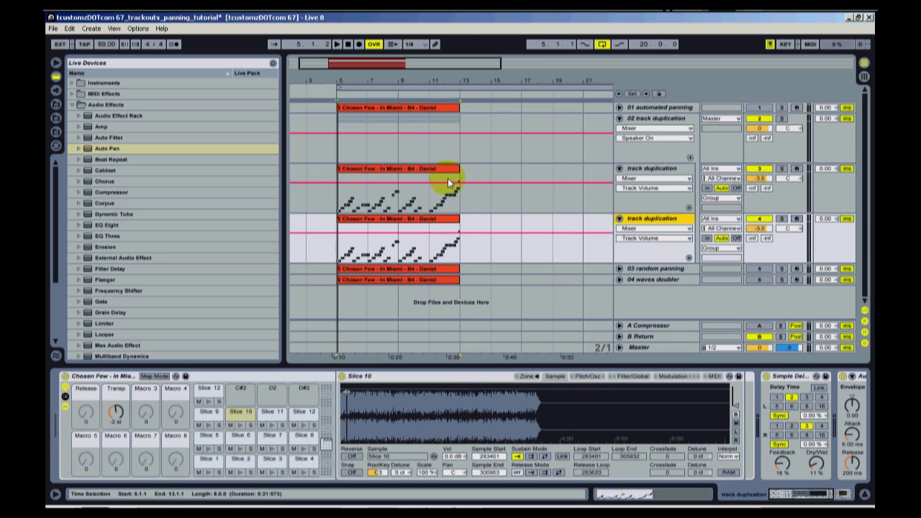
{"action": "left_click", "coordinate": [646, 172]}
{"action": "left_click", "coordinate": [657, 210]}
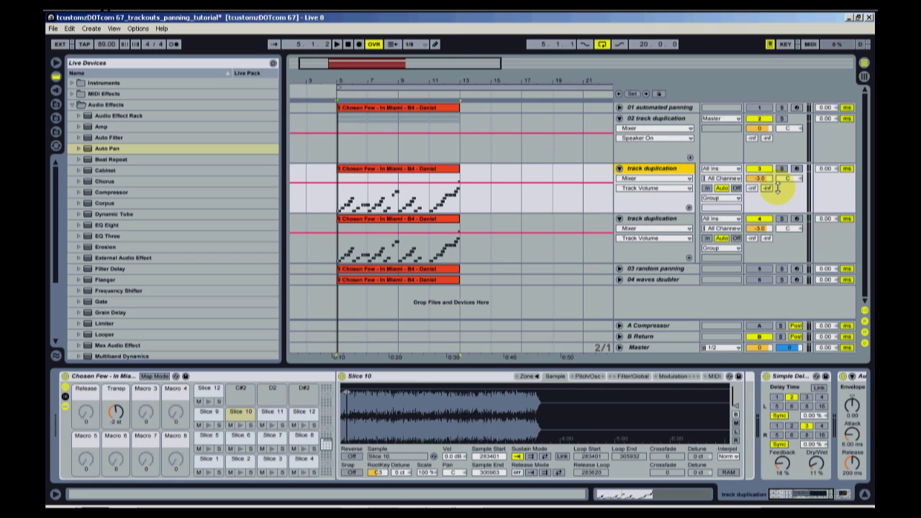
{"action": "left_click_drag", "start_coordinate": [789, 177], "coordinate": [790, 178]}
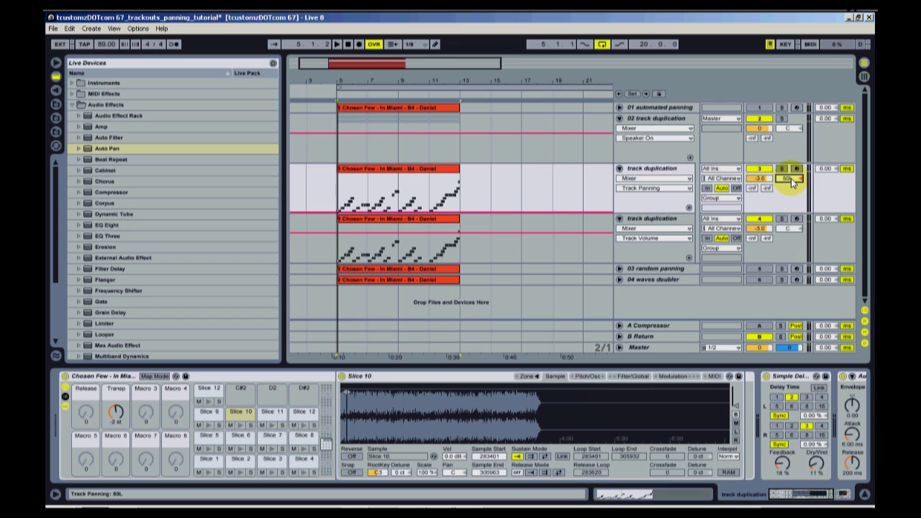
{"action": "left_click", "coordinate": [793, 229]}
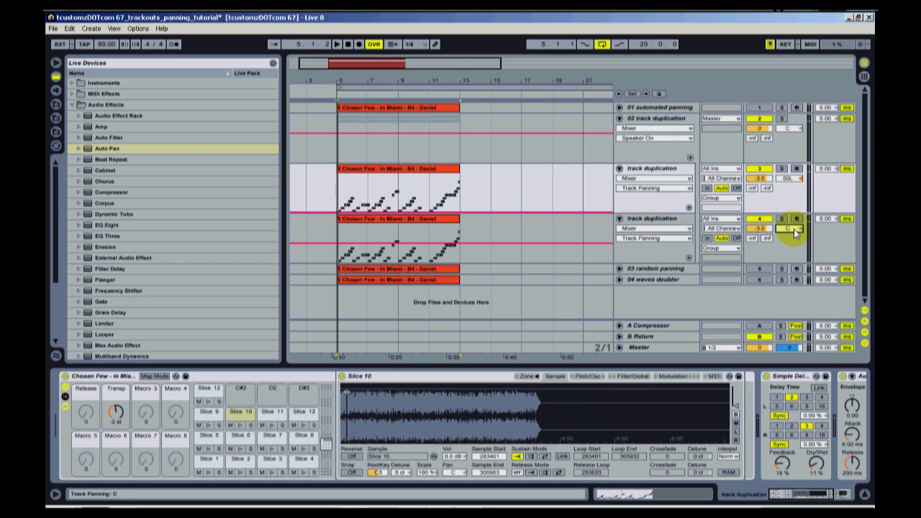
{"action": "left_click_drag", "start_coordinate": [793, 229], "coordinate": [793, 216]}
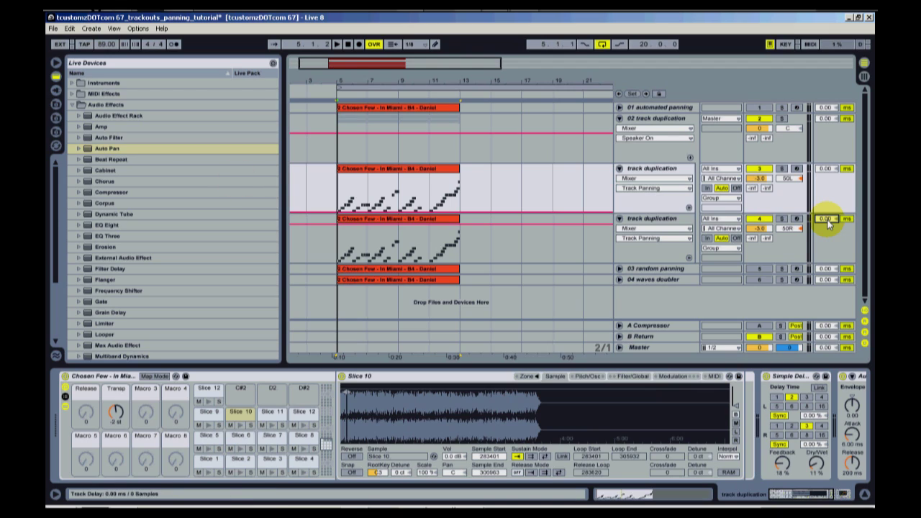
Step: Zoom the arrangement into bars 5–12 and turn off grid snapping
{"action": "key", "text": "Return"}
{"action": "left_click_drag", "start_coordinate": [358, 60], "coordinate": [335, 63]}
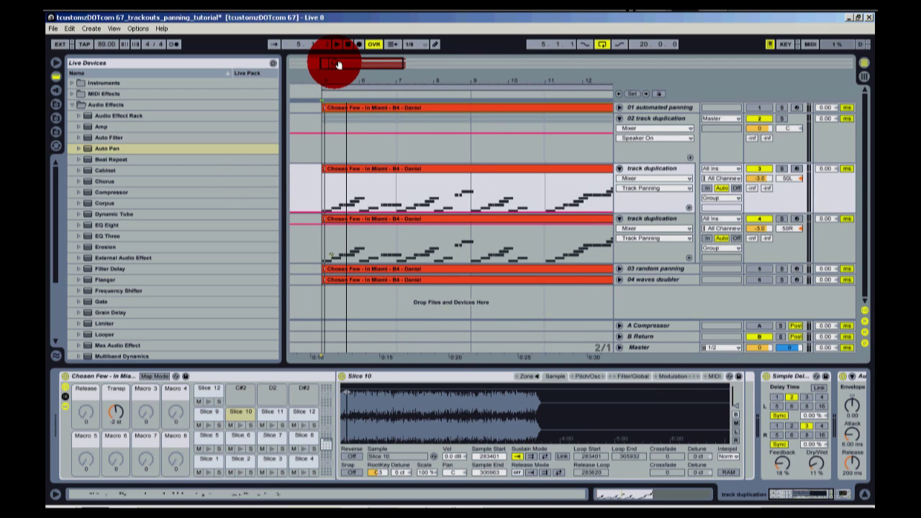
{"action": "left_click", "coordinate": [328, 244]}
{"action": "double_click", "coordinate": [328, 244]}
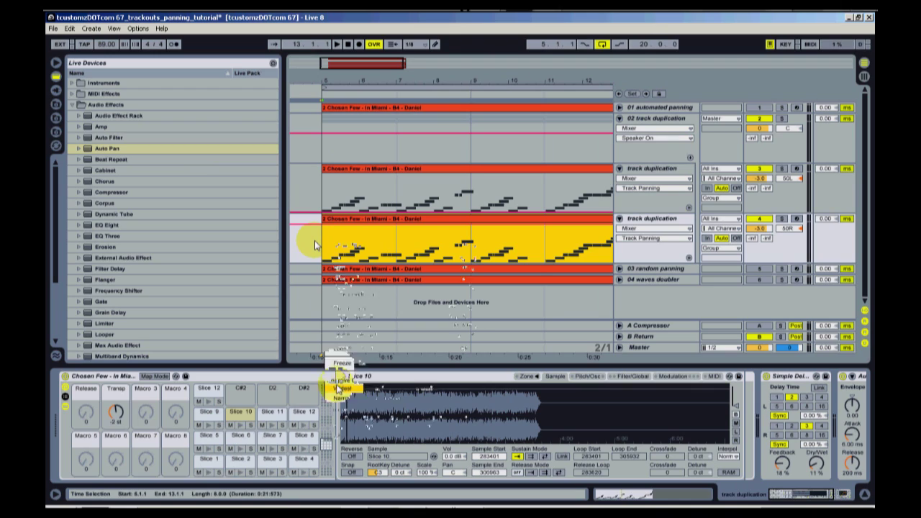
{"action": "right_click", "coordinate": [321, 241]}
{"action": "left_click", "coordinate": [337, 436]}
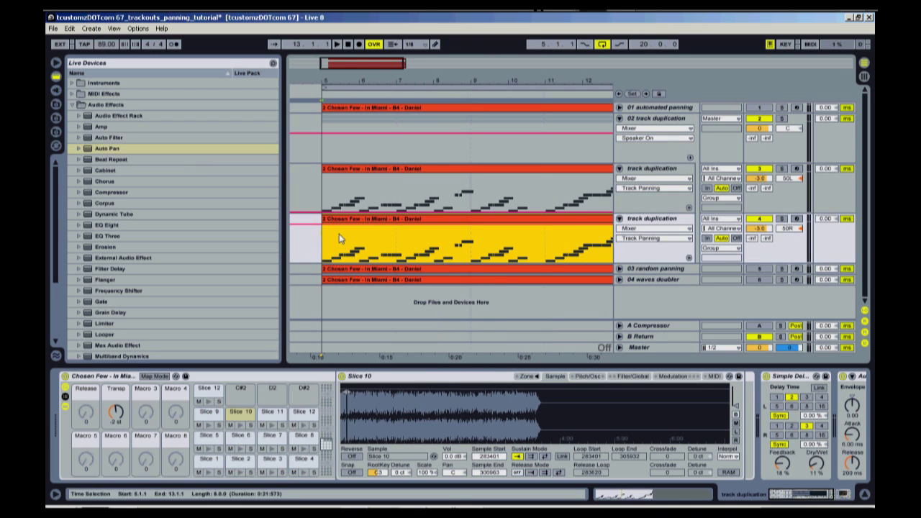
Step: Set the second duplicate track's Track Delay to 20 ms and zoom back out to the whole loop
{"action": "left_click", "coordinate": [329, 222]}
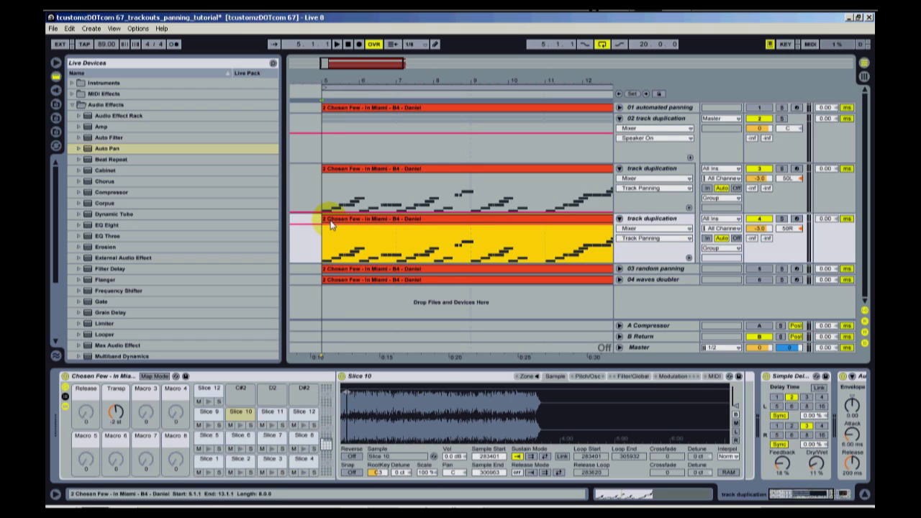
{"action": "left_click", "coordinate": [823, 232]}
{"action": "left_click", "coordinate": [829, 219]}
{"action": "type", "text": "20"}
{"action": "key", "text": "Return"}
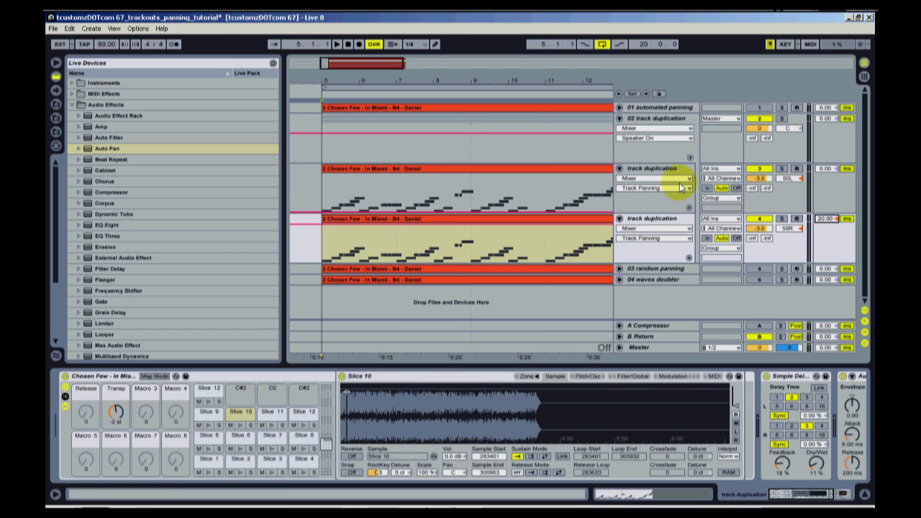
{"action": "left_click_drag", "start_coordinate": [391, 59], "coordinate": [463, 82]}
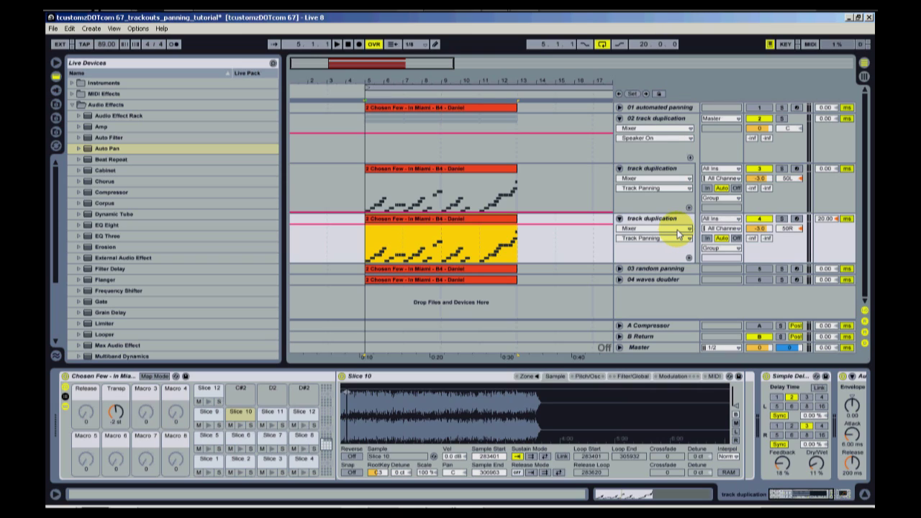
Step: Play the panned, delayed duplicates from Session view, then return to the Arrangement timeline
{"action": "left_click", "coordinate": [864, 78]}
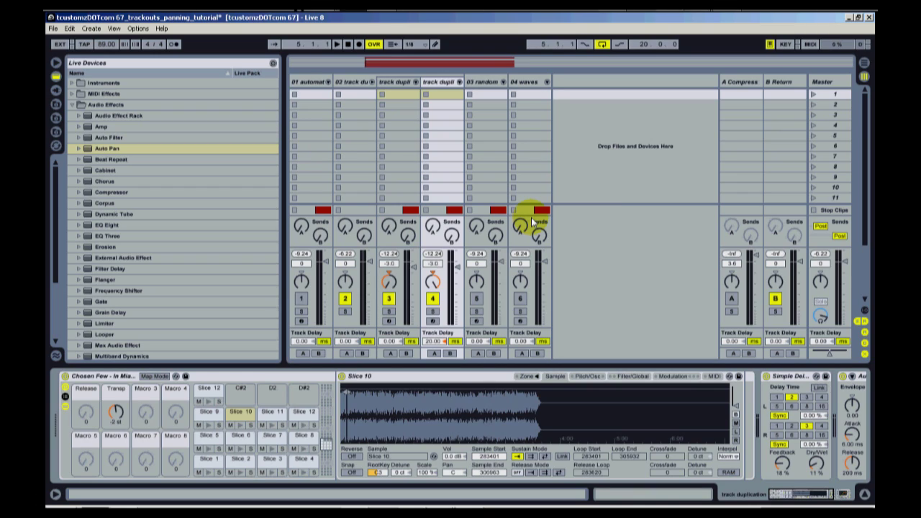
{"action": "key", "text": "space"}
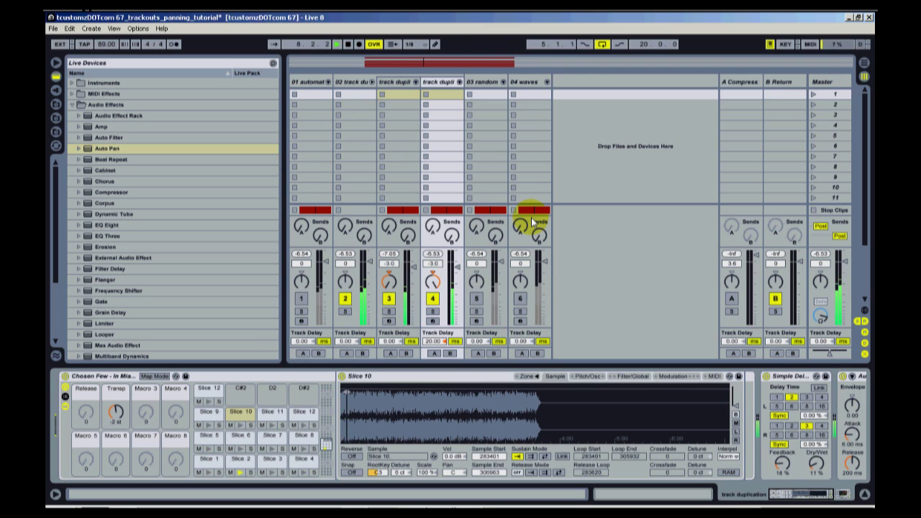
{"action": "left_click", "coordinate": [862, 65]}
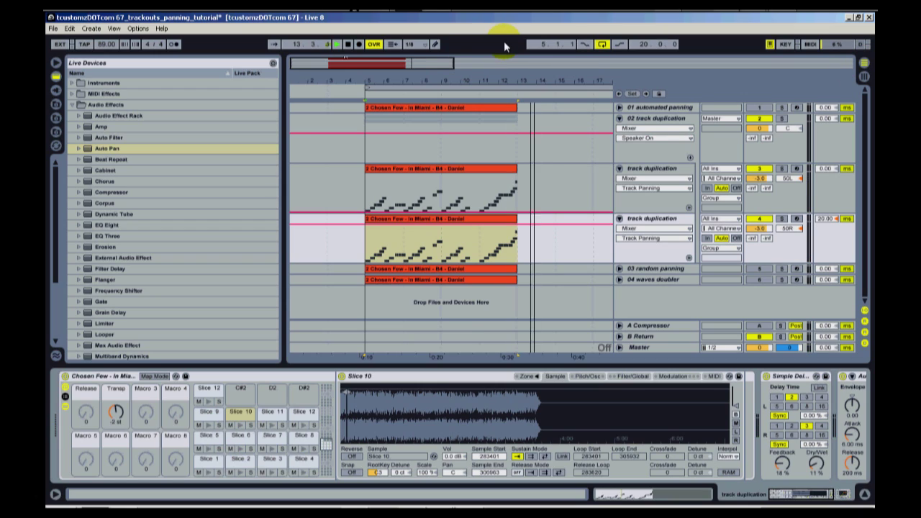
Step: Stop the arrangement playback from the transport
{"action": "left_click", "coordinate": [346, 44]}
{"action": "left_click", "coordinate": [345, 44]}
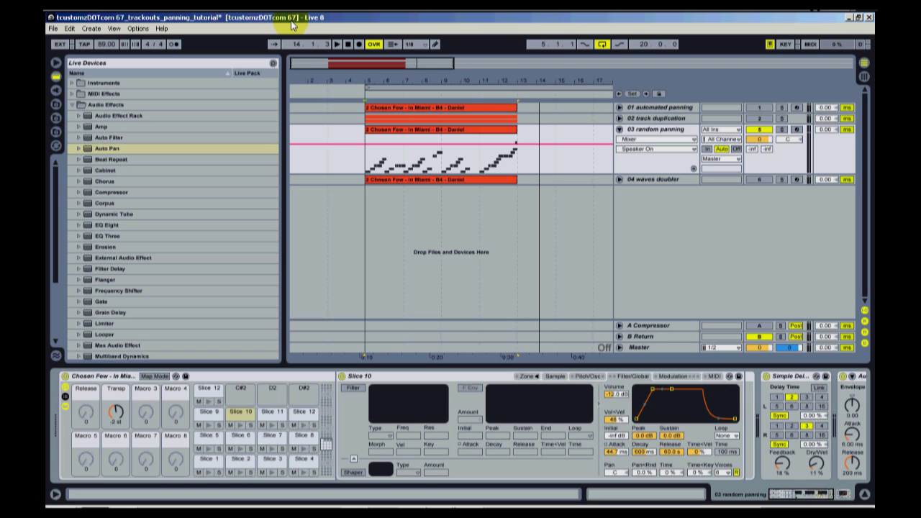
Step: Adjust Slice 10's random pan, audition the drum slices, and select the Slice 9 pad
{"action": "left_click", "coordinate": [434, 227]}
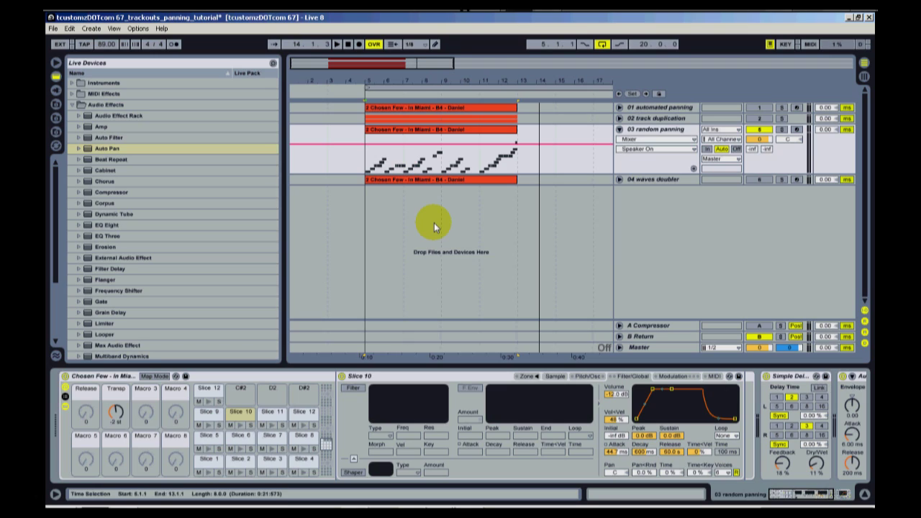
{"action": "left_click", "coordinate": [640, 474]}
{"action": "left_click_drag", "start_coordinate": [639, 477], "coordinate": [596, 465]}
{"action": "left_click", "coordinate": [209, 425]}
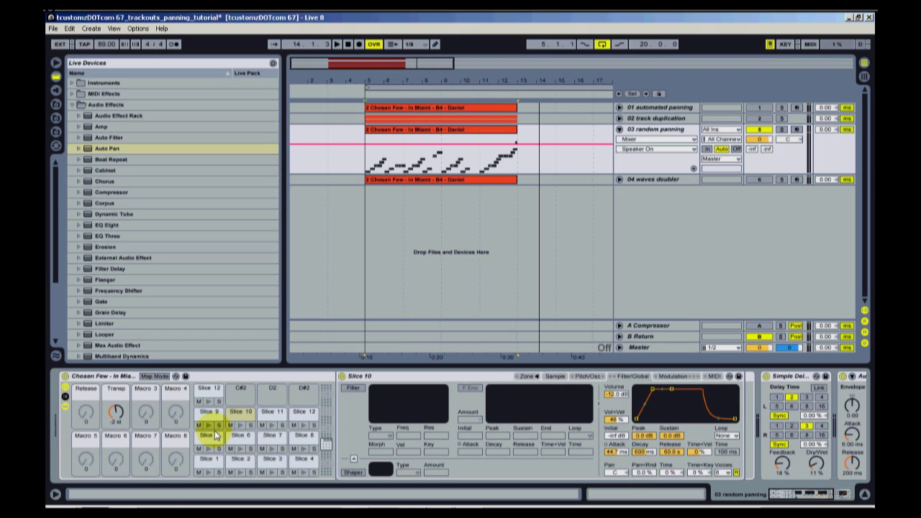
{"action": "left_click", "coordinate": [219, 421]}
{"action": "left_click", "coordinate": [210, 420]}
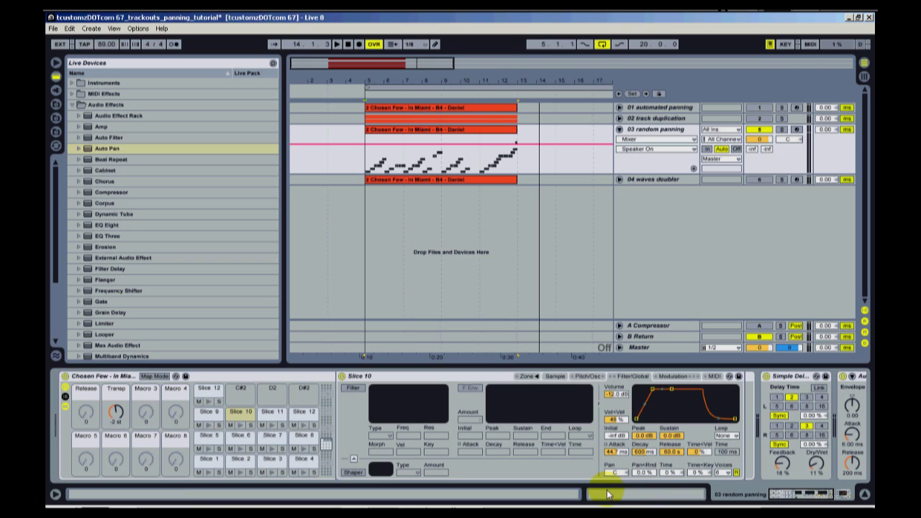
Step: Reset the Pan random amount to 0% and raise it to 30%
{"action": "left_click", "coordinate": [642, 473]}
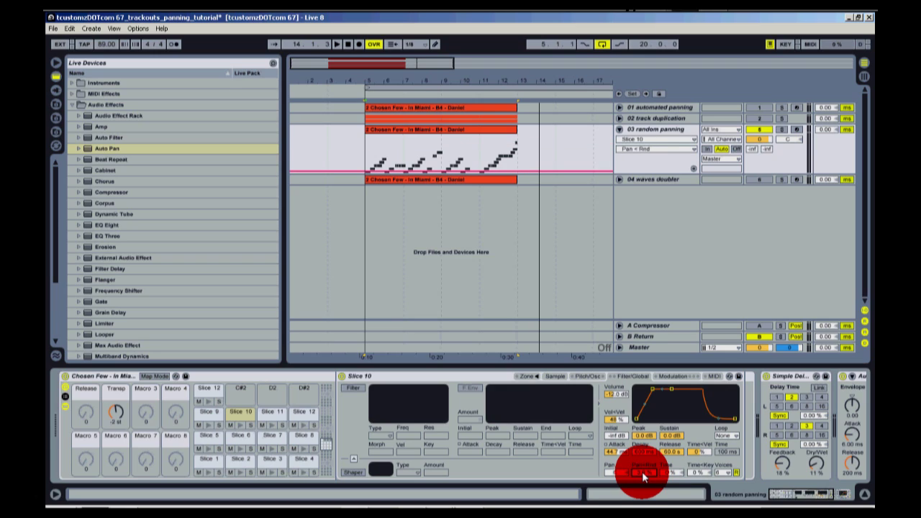
{"action": "left_click_drag", "start_coordinate": [642, 472], "coordinate": [644, 475]}
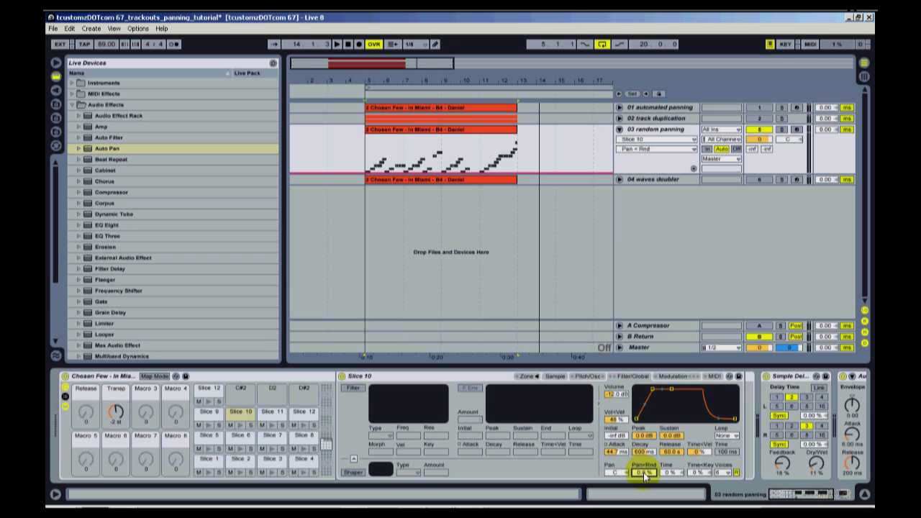
{"action": "left_click_drag", "start_coordinate": [646, 475], "coordinate": [645, 475]}
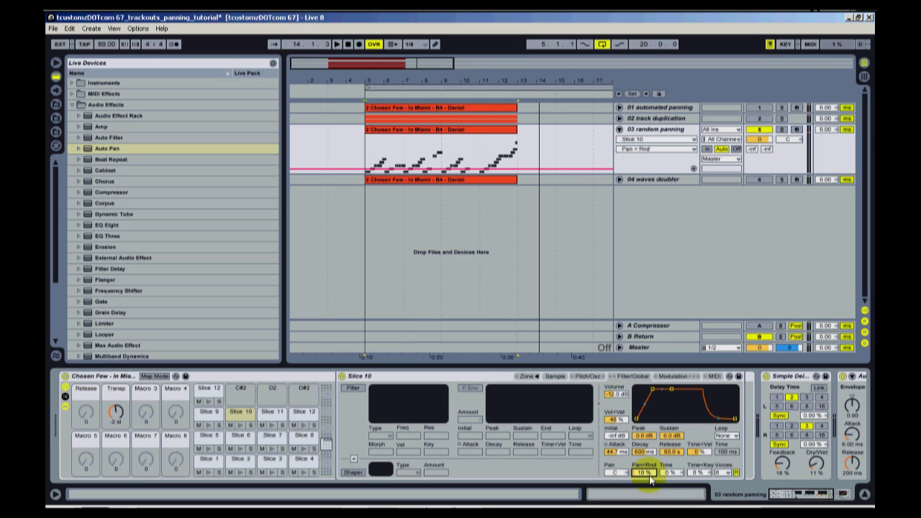
{"action": "left_click_drag", "start_coordinate": [647, 478], "coordinate": [646, 477]}
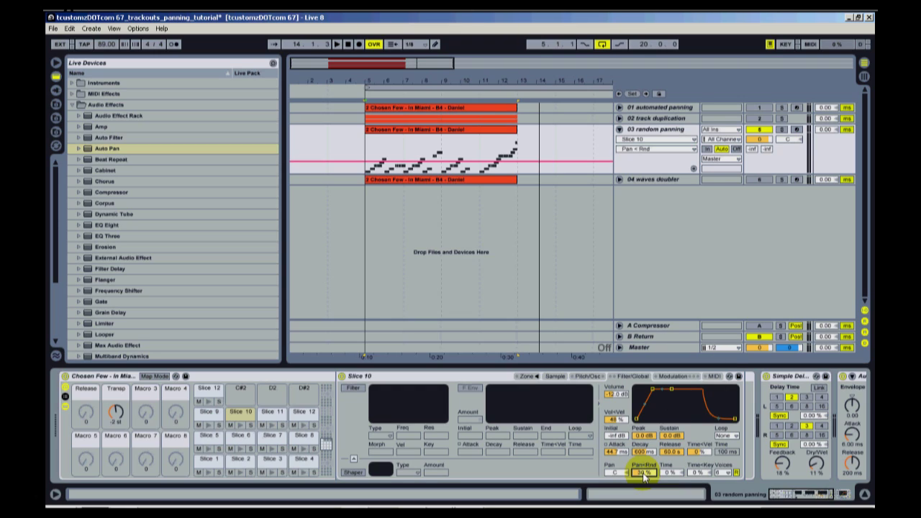
Step: Use Copy Value to Siblings (12) on Pan+Rnd to give every slice 30% random pan
{"action": "right_click", "coordinate": [644, 476]}
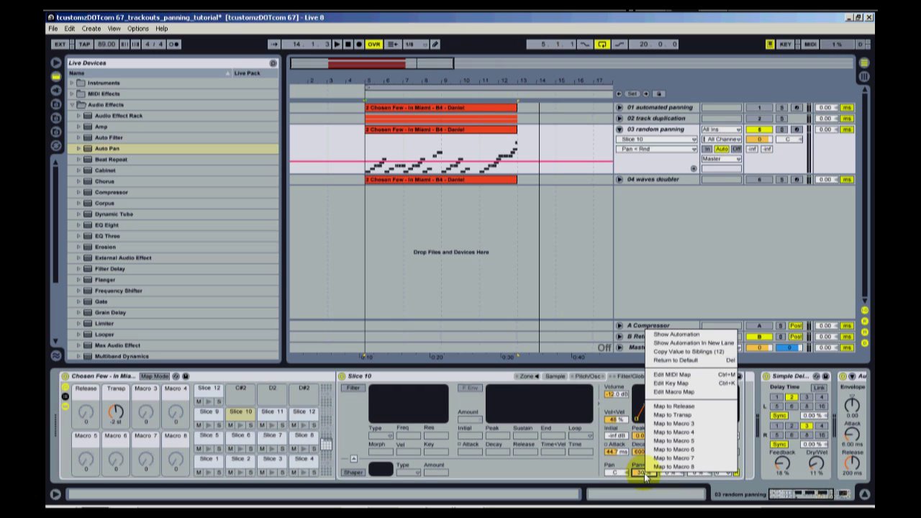
{"action": "left_click", "coordinate": [674, 353]}
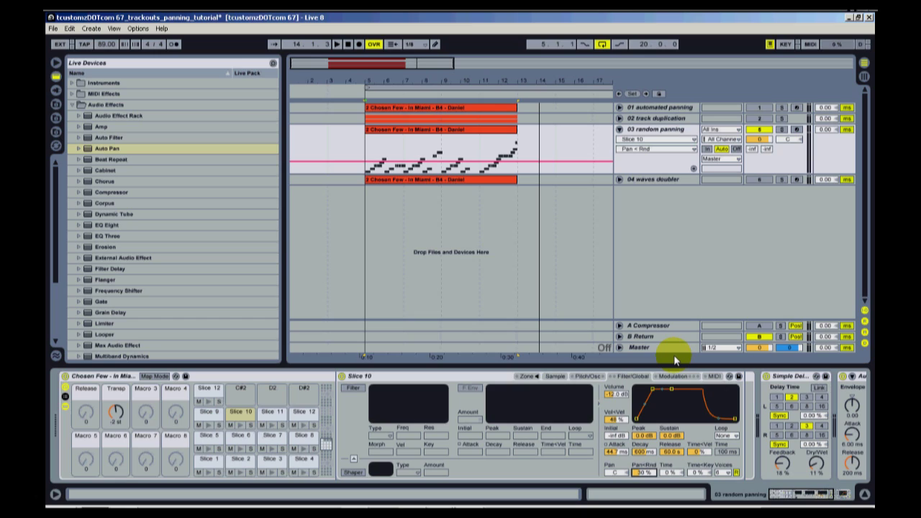
{"action": "left_click", "coordinate": [645, 472]}
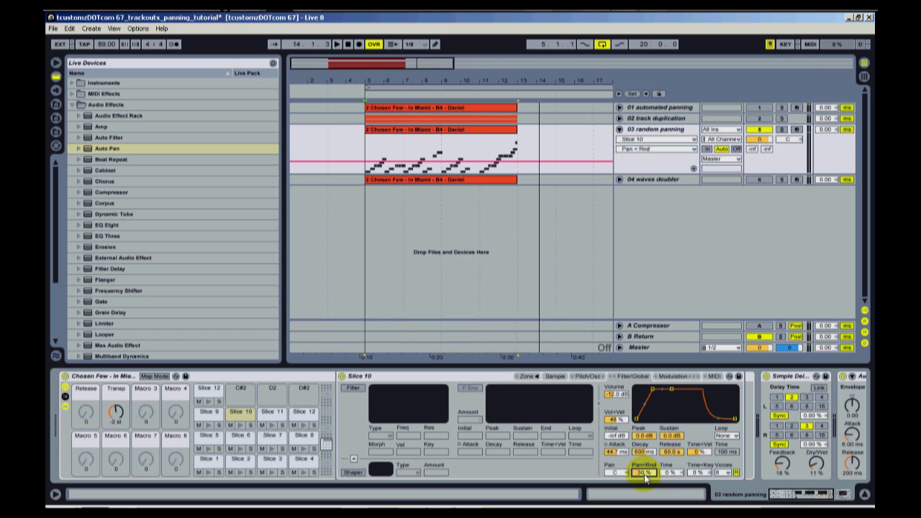
{"action": "key", "text": "space"}
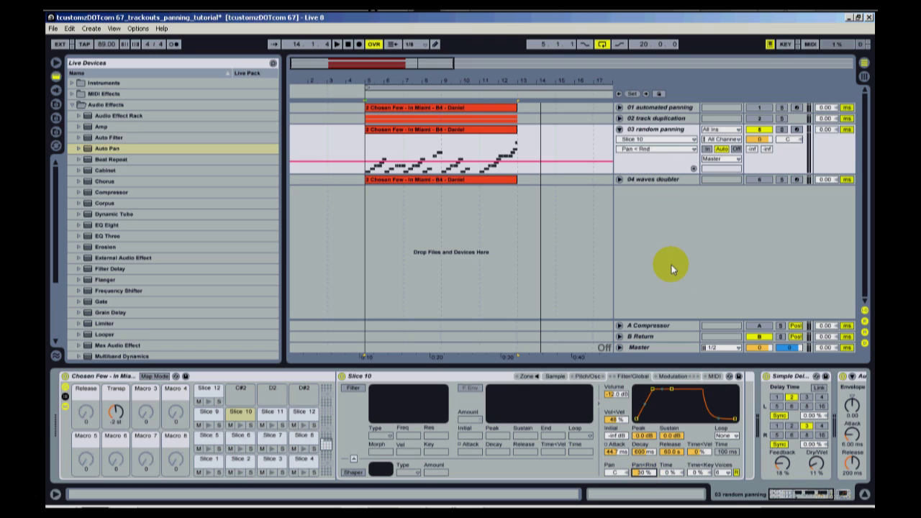
Step: Drag the Doubler 2 plug-in onto the 04 waves doubler track's device area
{"action": "left_click", "coordinate": [640, 180]}
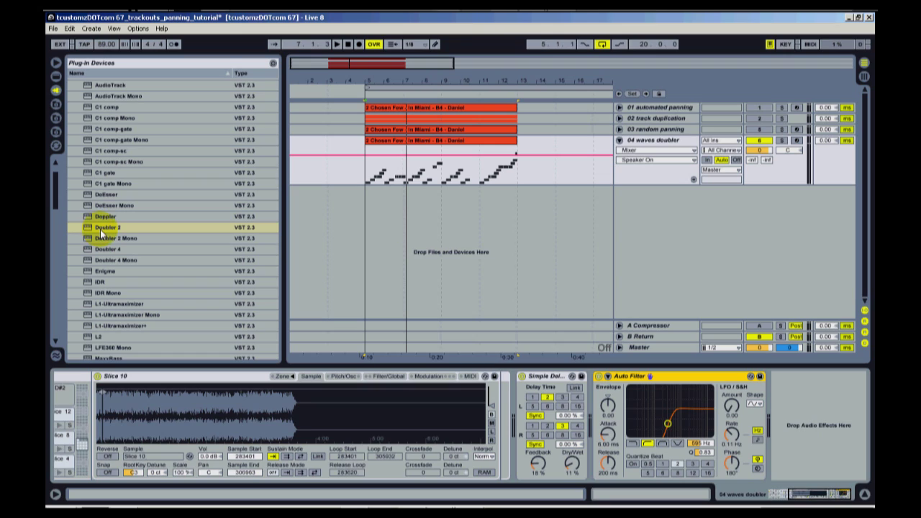
{"action": "left_click", "coordinate": [133, 222]}
{"action": "left_click_drag", "start_coordinate": [132, 222], "coordinate": [804, 408]}
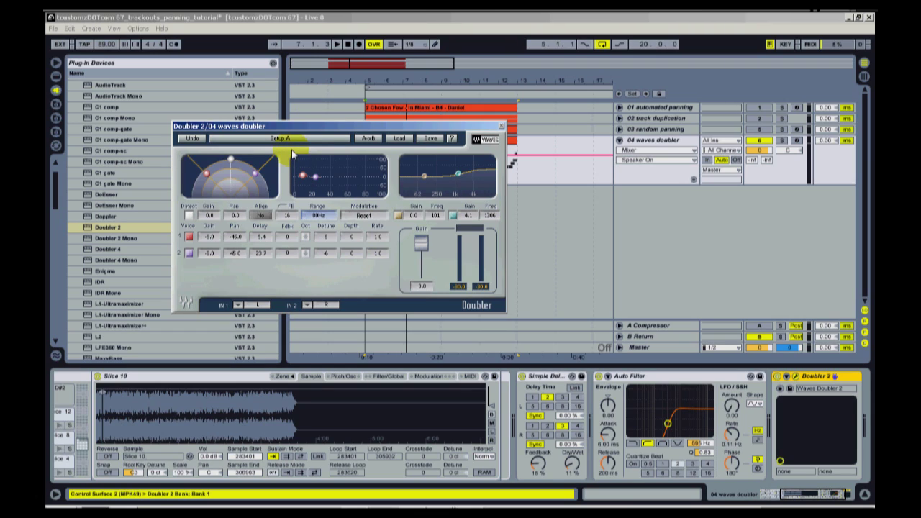
Step: Turn off Doubler 2's Direct signal, zero both voices' detune, and set voice 2 delay to 30.0 ms
{"action": "left_click_drag", "start_coordinate": [308, 134], "coordinate": [330, 138]}
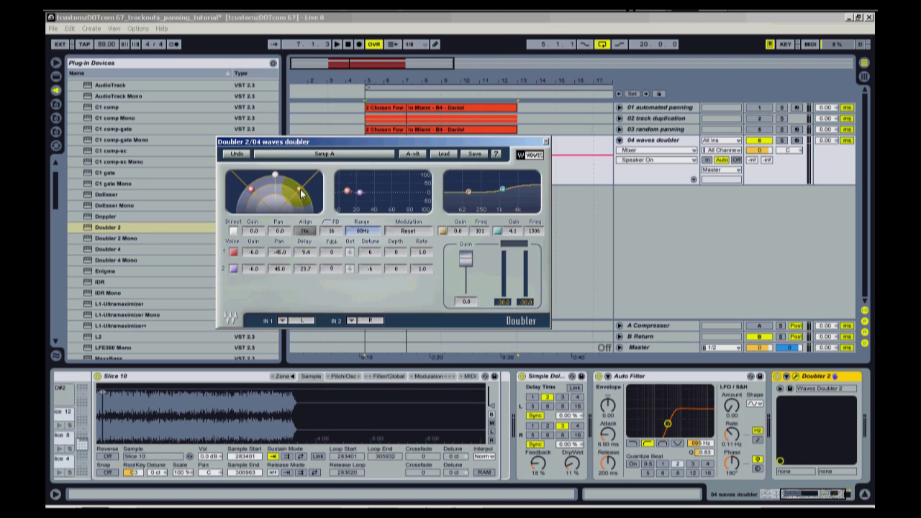
{"action": "left_click", "coordinate": [234, 230]}
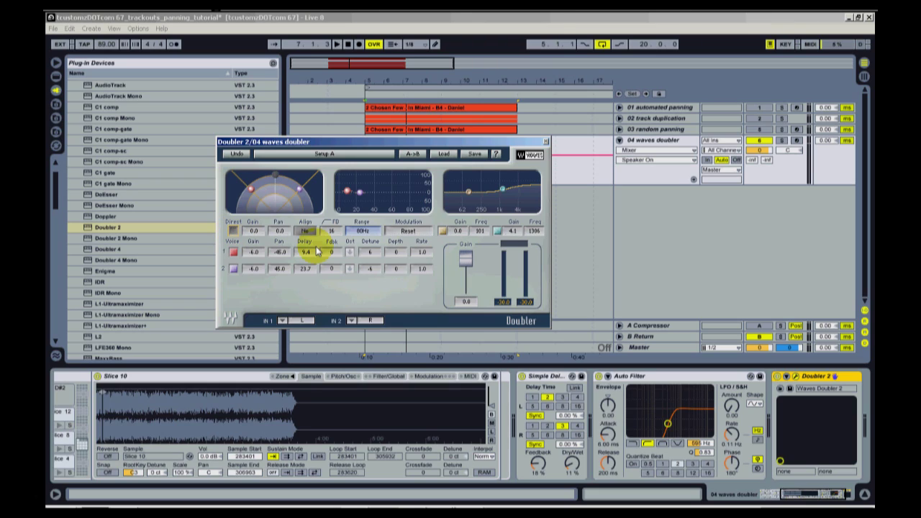
{"action": "left_click_drag", "start_coordinate": [314, 253], "coordinate": [305, 257]}
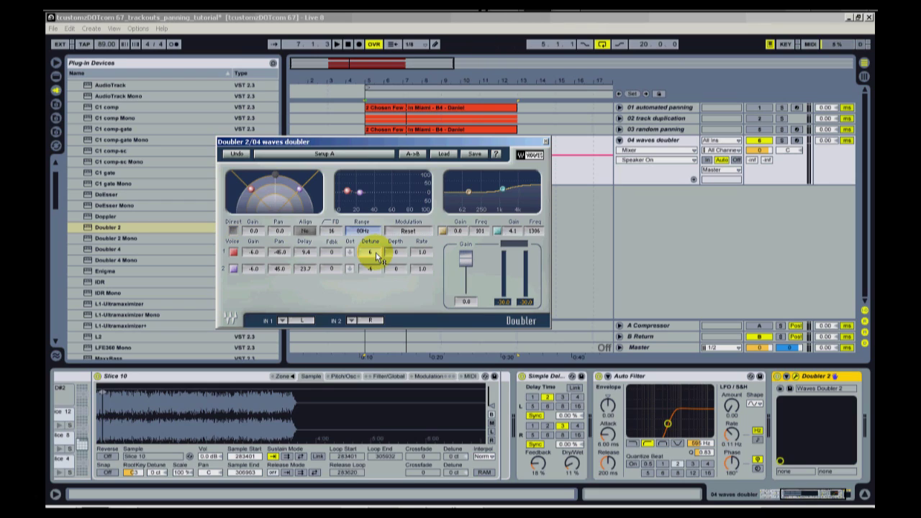
{"action": "left_click_drag", "start_coordinate": [375, 252], "coordinate": [375, 253]}
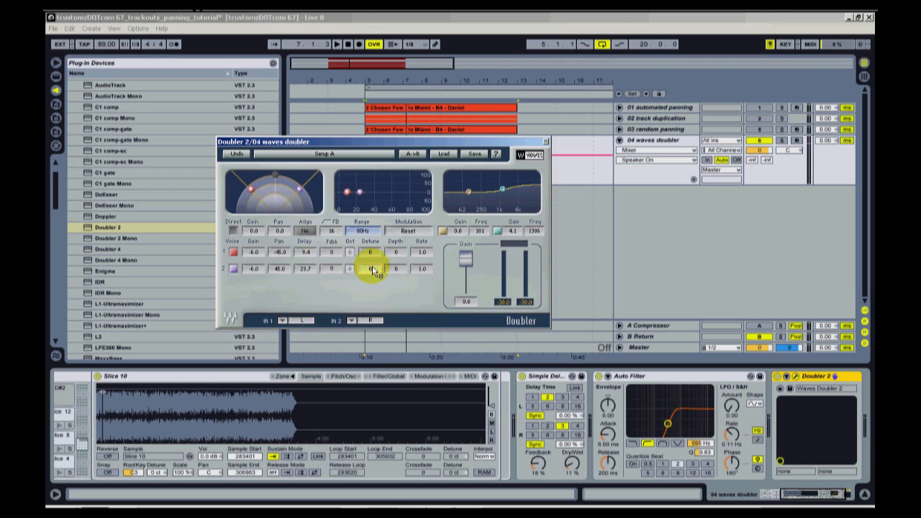
{"action": "left_click_drag", "start_coordinate": [305, 273], "coordinate": [304, 263]}
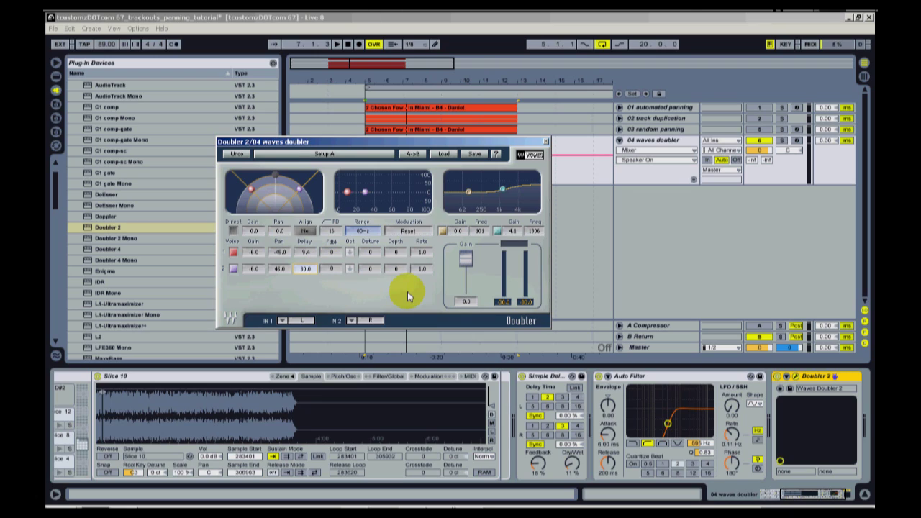
Step: Close the Doubler window, then play the 04 waves doubler loop through bar 13 and stop
{"action": "left_click", "coordinate": [545, 141]}
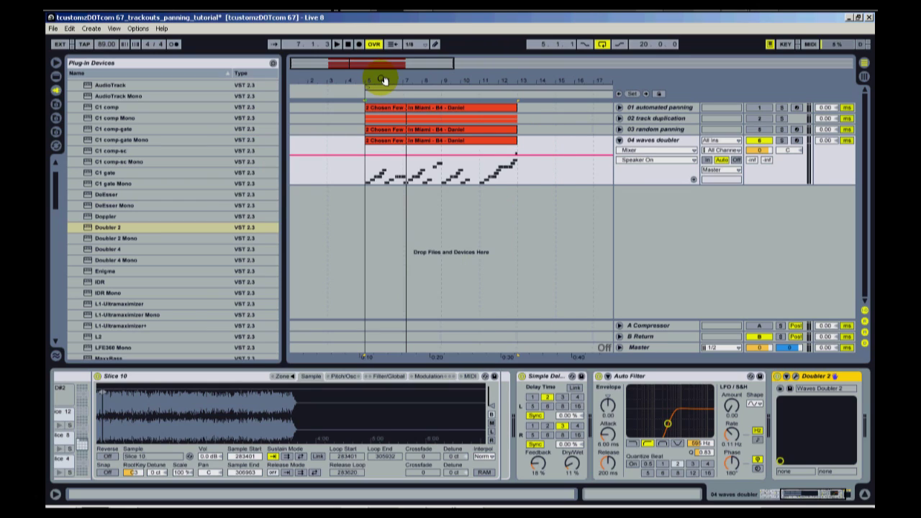
{"action": "left_click", "coordinate": [336, 45]}
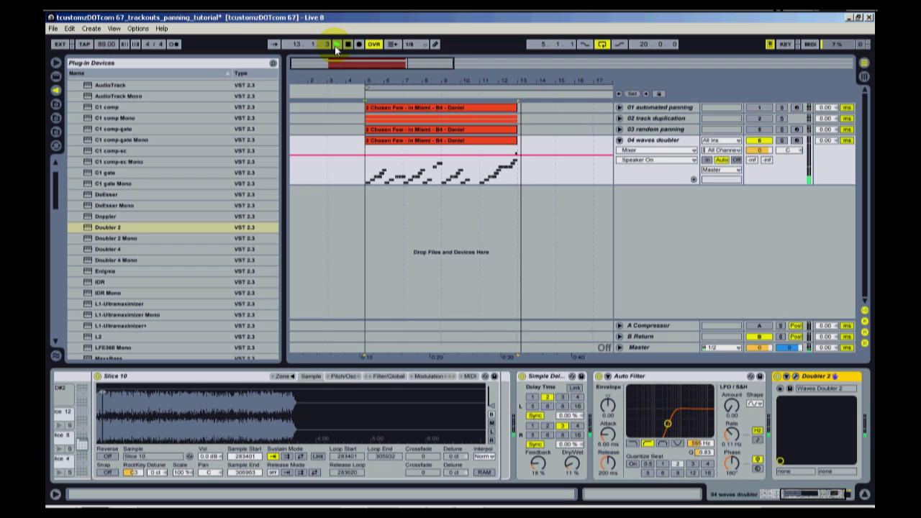
{"action": "left_click", "coordinate": [351, 43]}
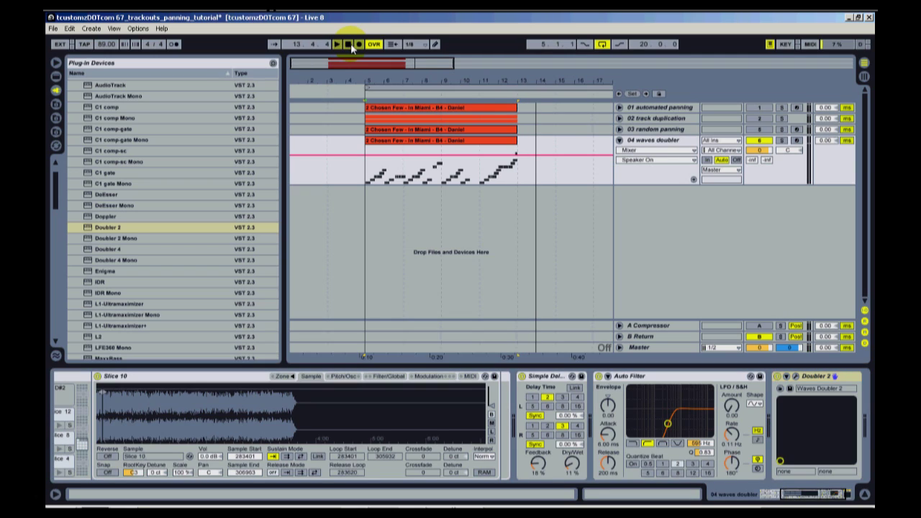